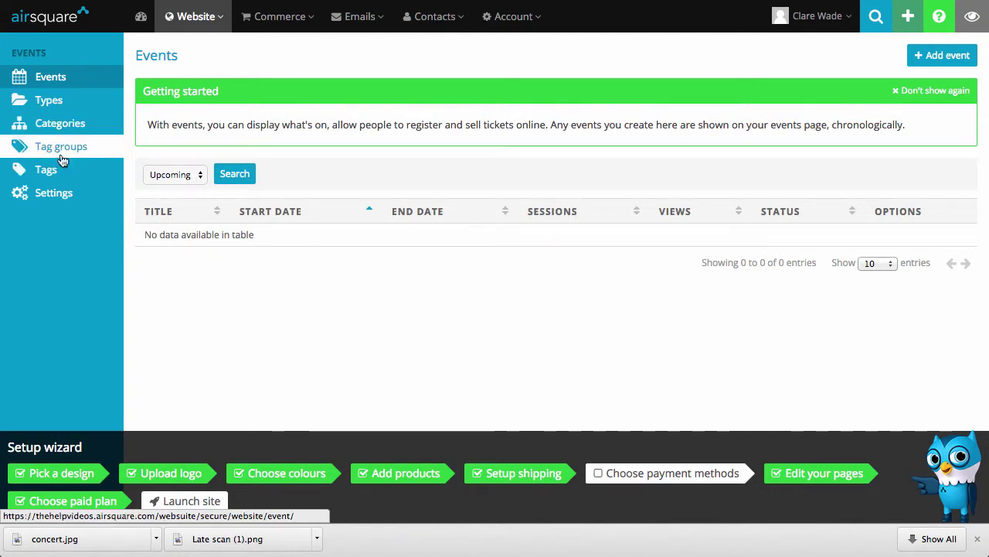
# Add a top-level event category titled "Winter events" with an empty description and Published status
pyautogui.click(62, 125)
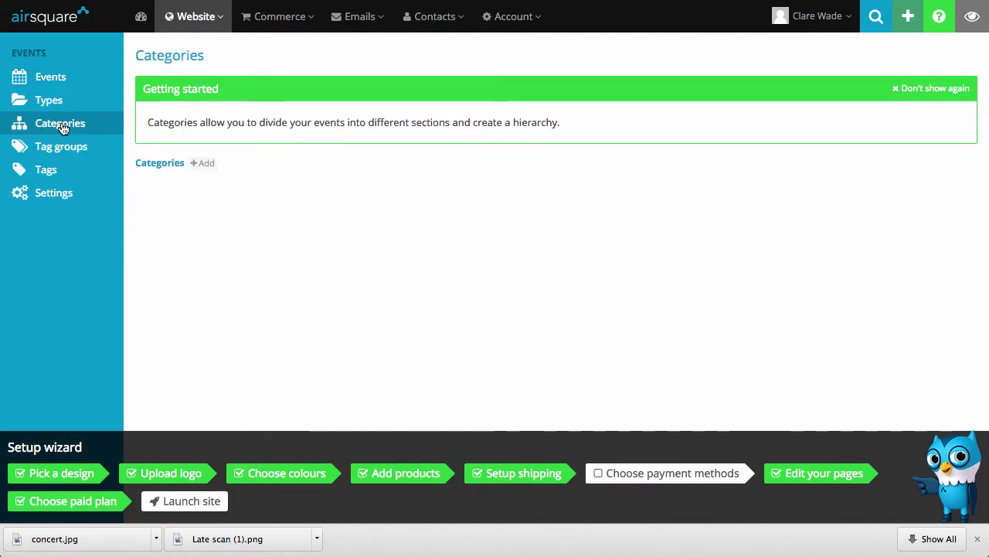
pyautogui.click(207, 163)
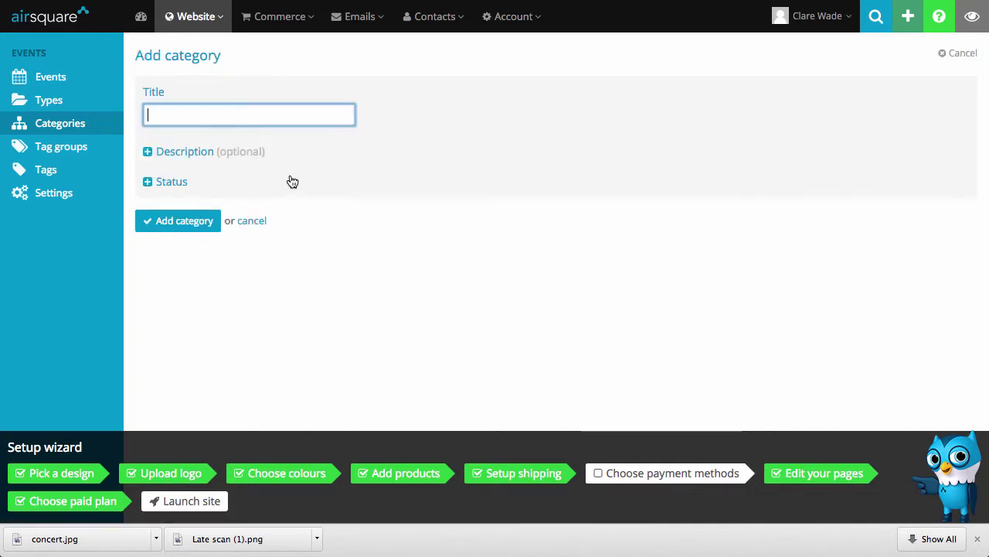
pyautogui.write('Winter events')
pyautogui.click(204, 153)
pyautogui.scroll(-5, 194, 301)
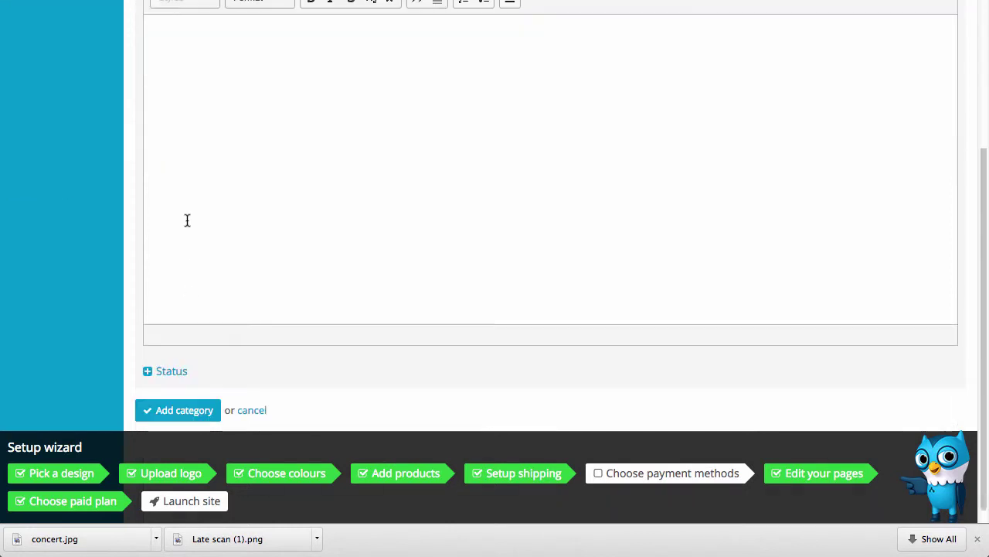
pyautogui.click(174, 357)
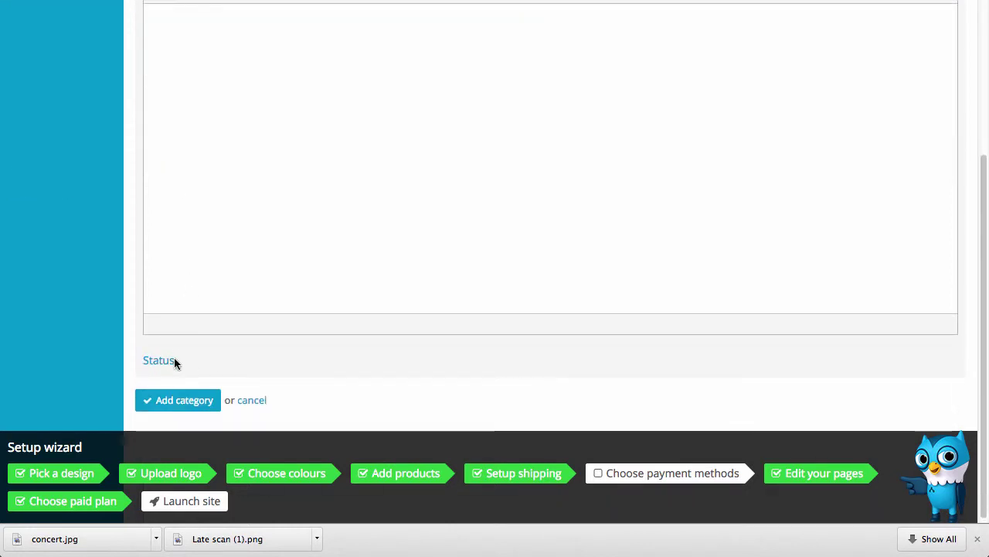
pyautogui.click(214, 354)
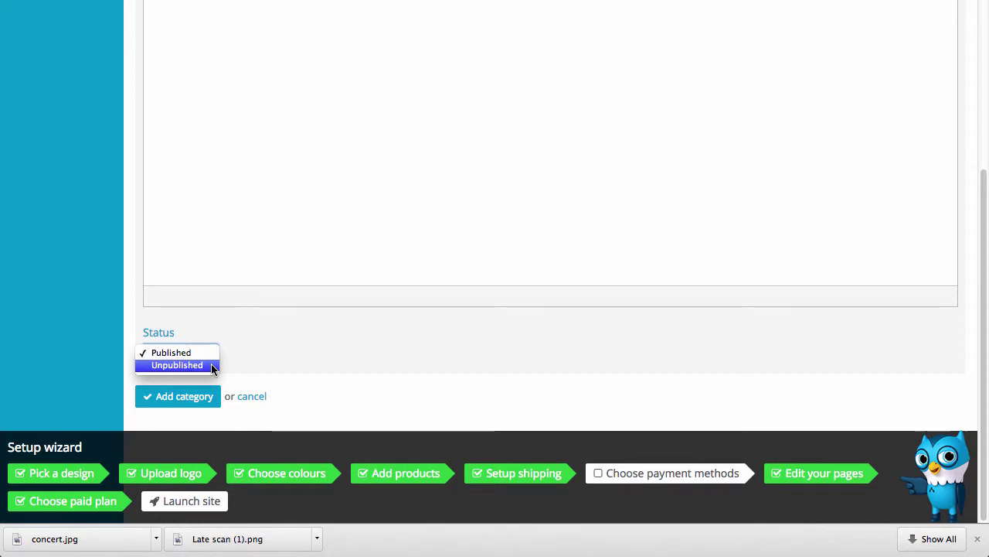
pyautogui.click(252, 330)
pyautogui.click(206, 396)
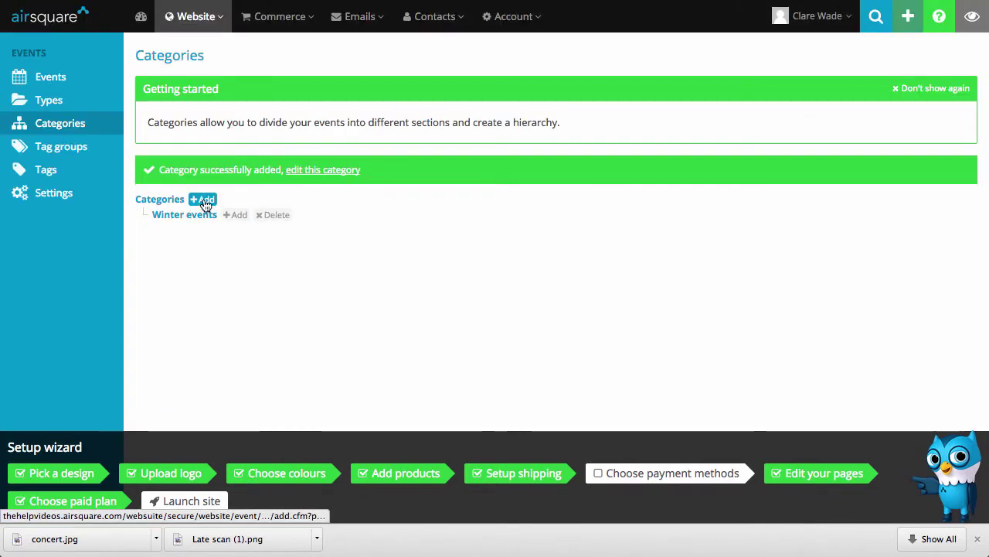
# Add a second top-level event category titled "Summer events"
pyautogui.click(204, 200)
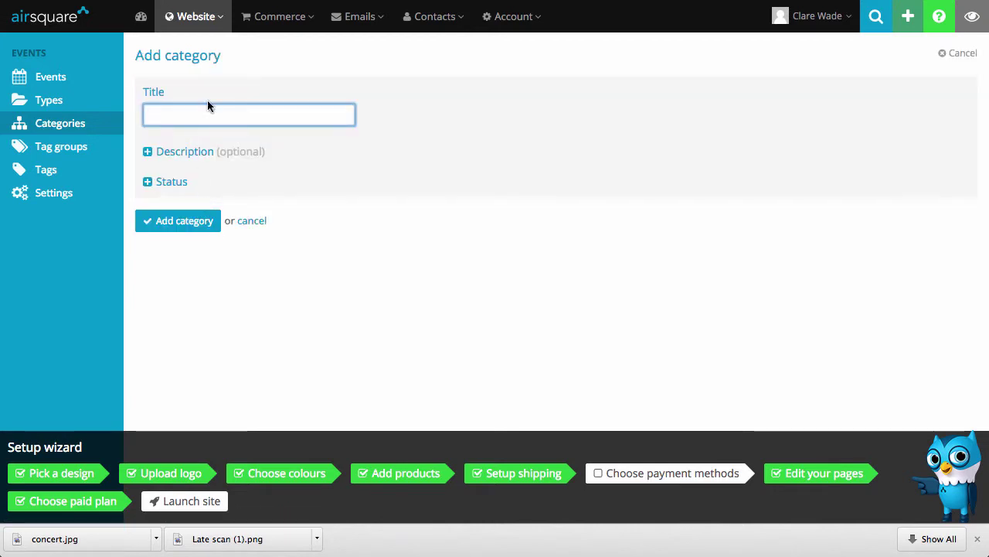
pyautogui.write('Summer event')
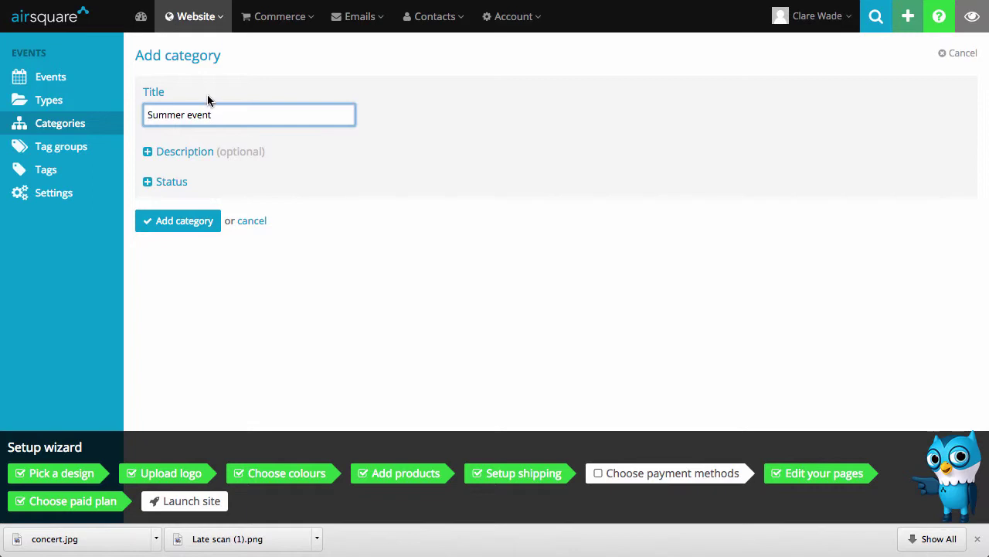
pyautogui.write('s')
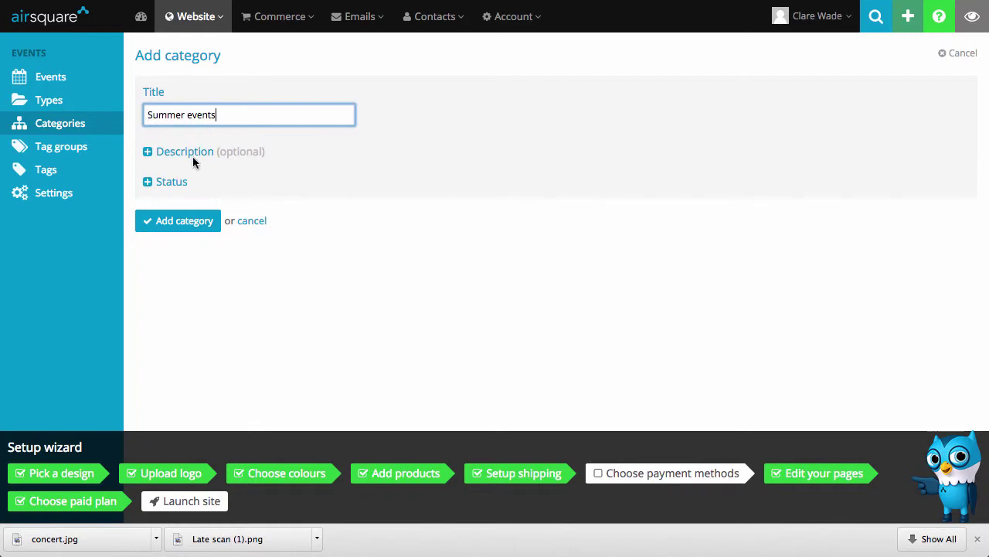
pyautogui.click(187, 222)
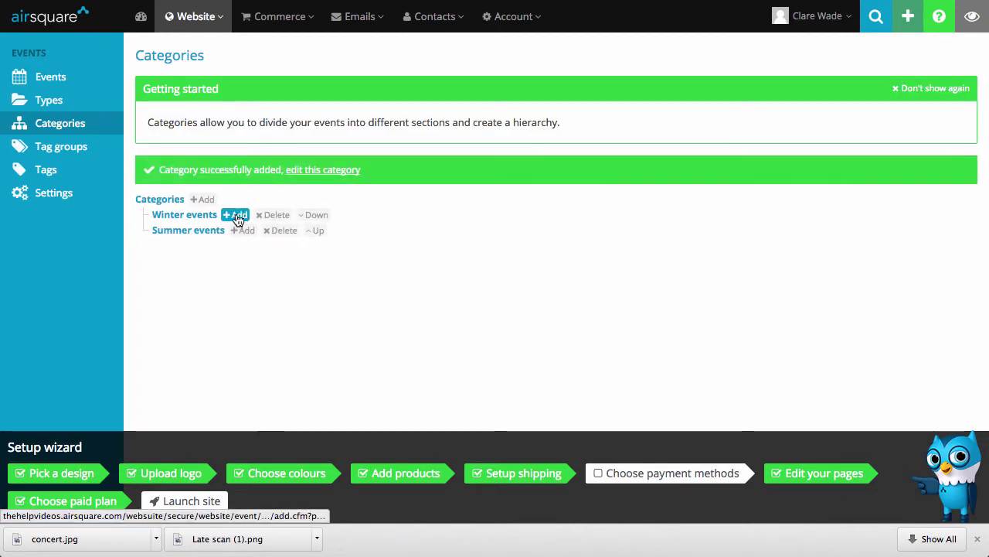
# Add a subcategory titled "Concerts" under the Winter events category
pyautogui.click(238, 220)
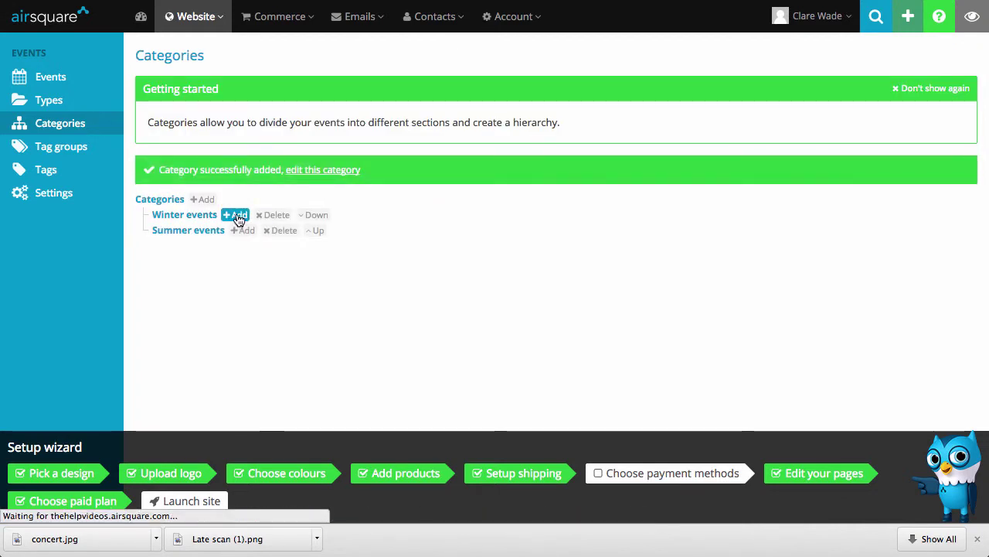
pyautogui.write('Con')
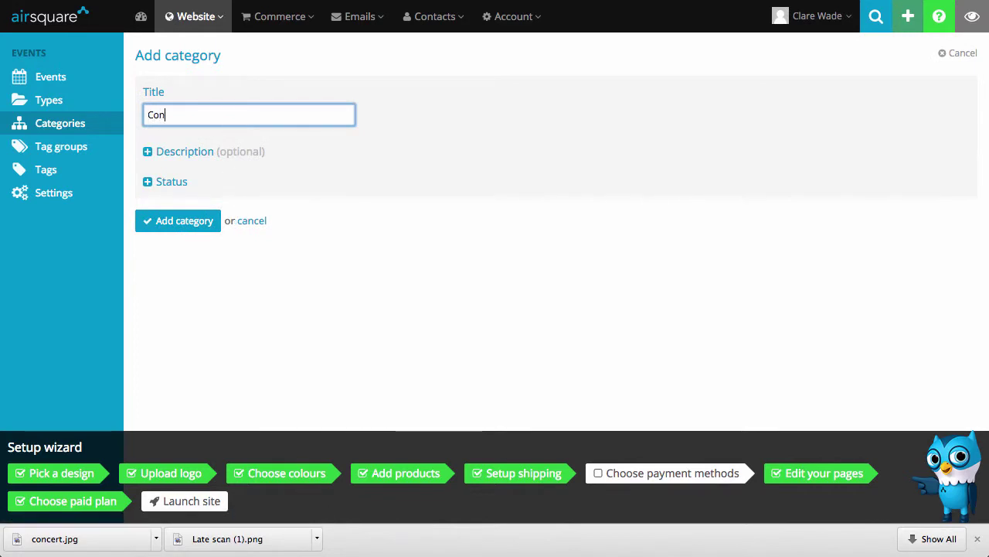
pyautogui.write('e')
pyautogui.write('certs')
pyautogui.click(185, 219)
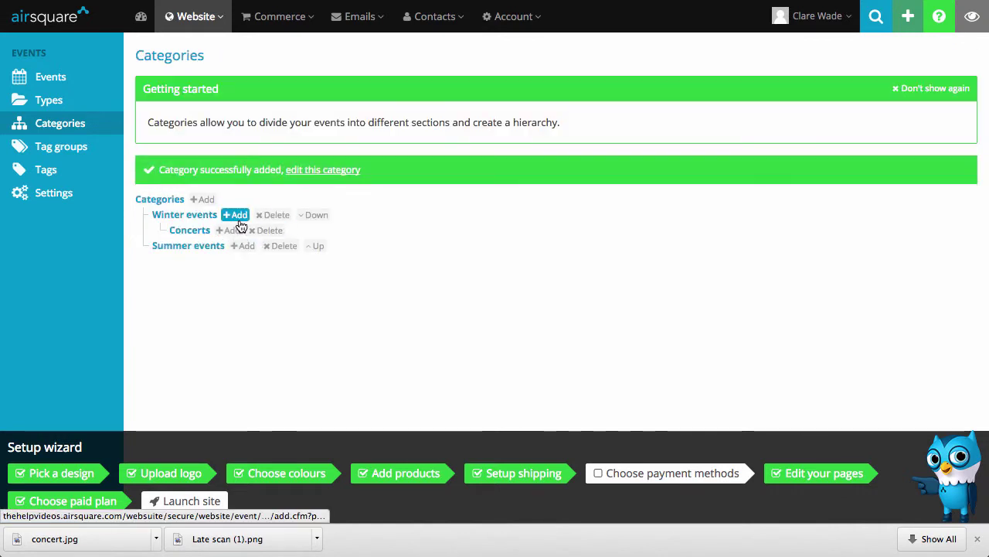
# Add a subcategory titled "Seminars" under the Winter events category
pyautogui.click(241, 217)
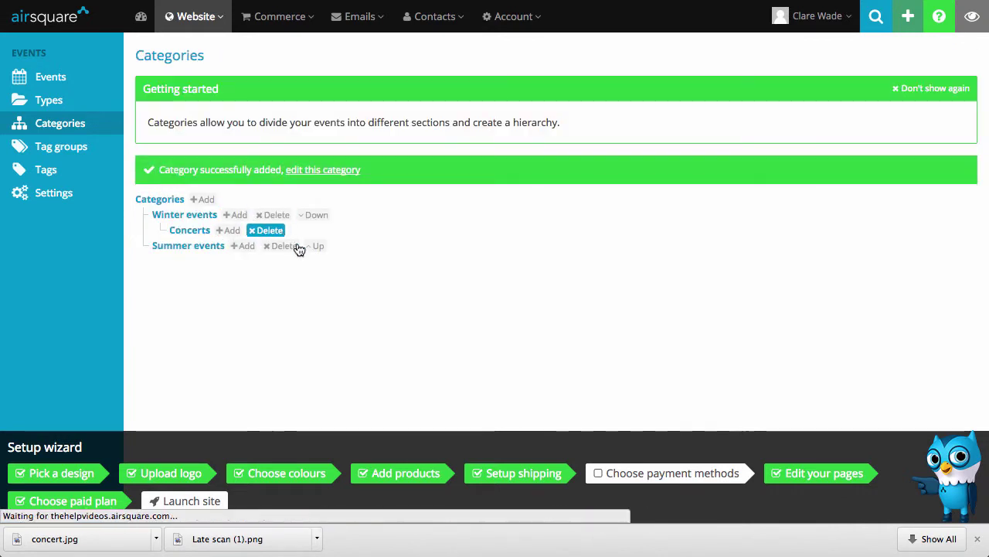
pyautogui.write('Seminars')
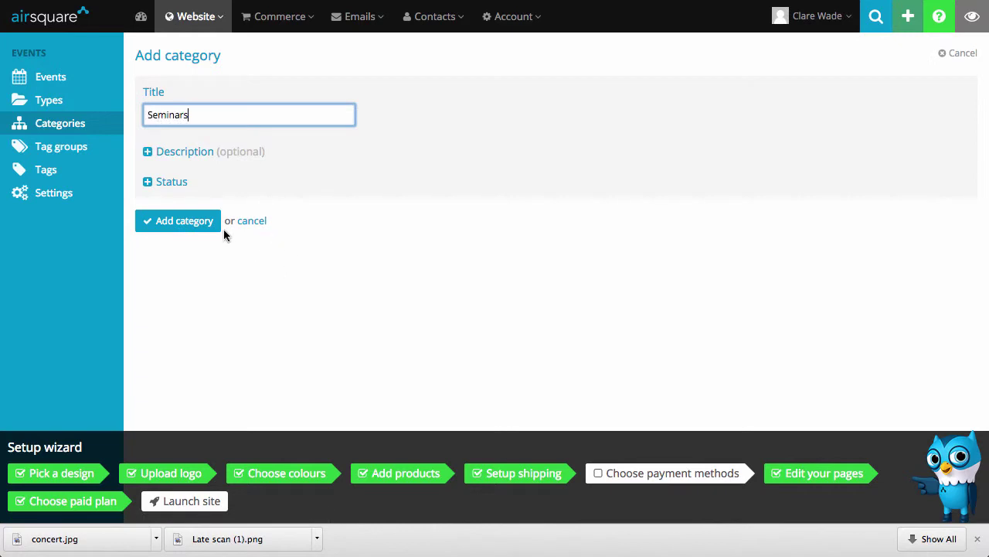
pyautogui.click(199, 226)
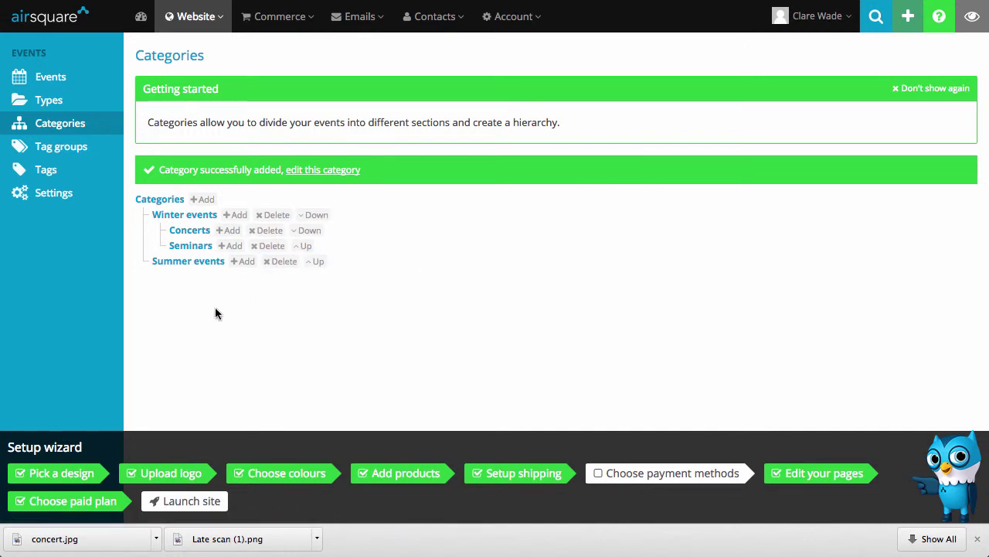
# Examine the Winter events category's description, search engine optimisation and move settings, and update the category
pyautogui.click(188, 219)
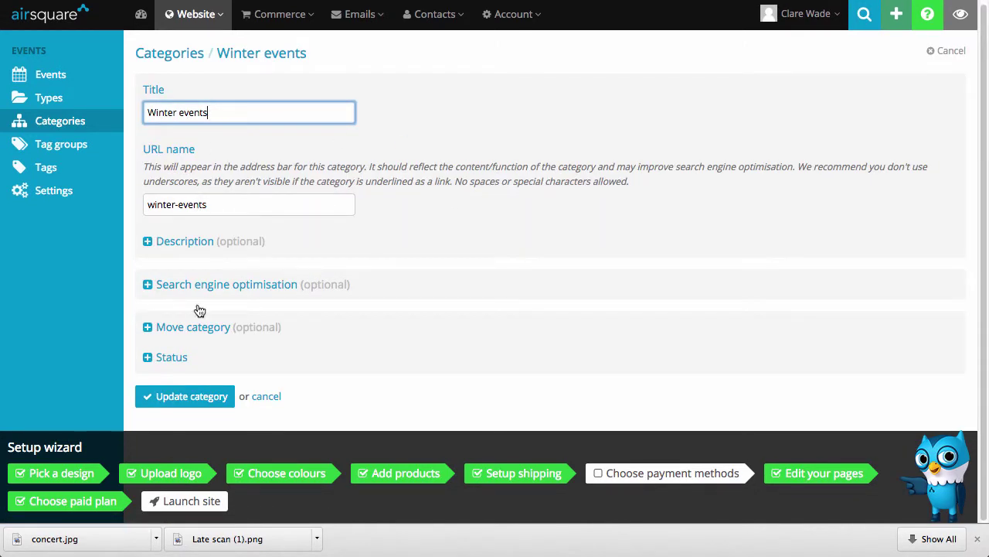
pyautogui.click(185, 242)
pyautogui.scroll(-5, 451, 241)
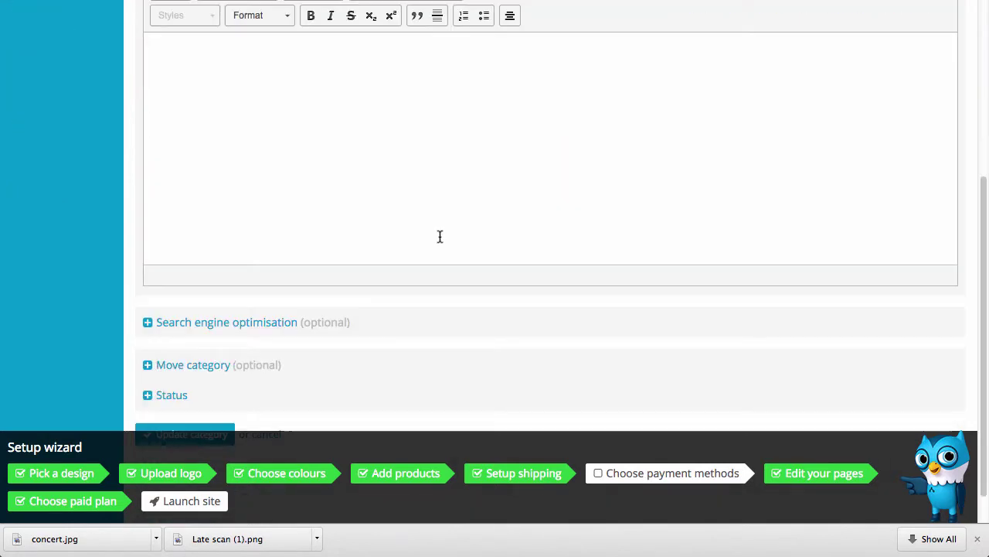
pyautogui.click(237, 285)
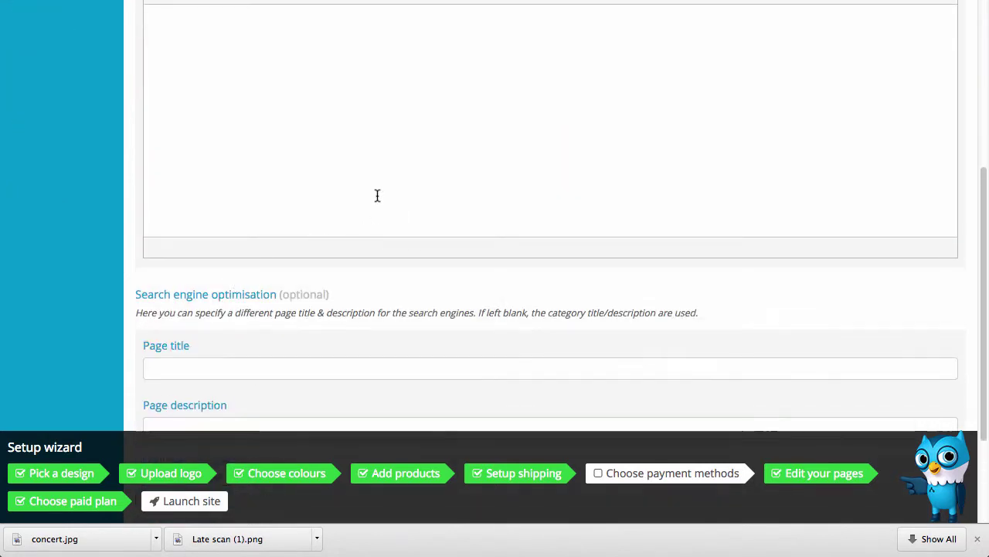
pyautogui.scroll(-3, 371, 199)
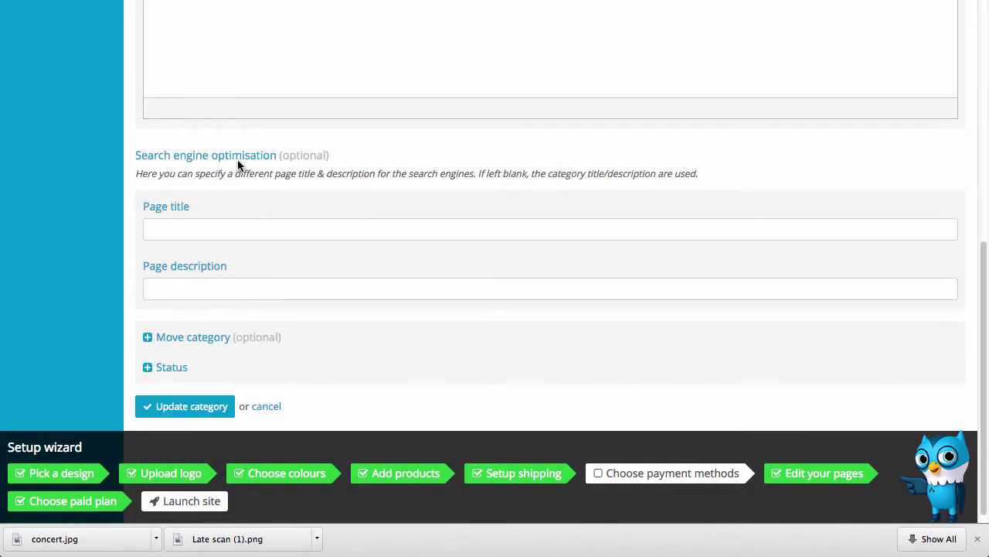
pyautogui.scroll(-1, 241, 184)
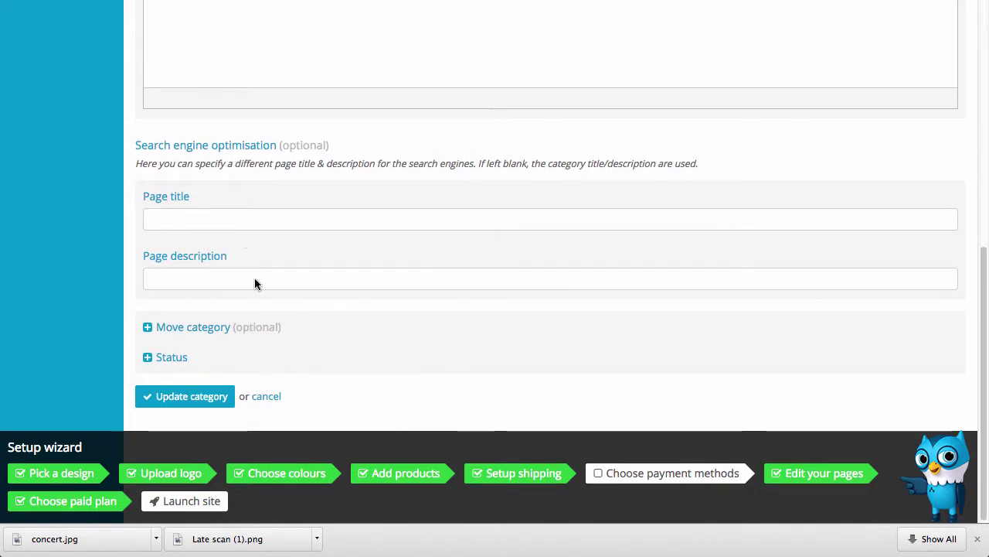
pyautogui.click(204, 328)
pyautogui.scroll(-1, 383, 290)
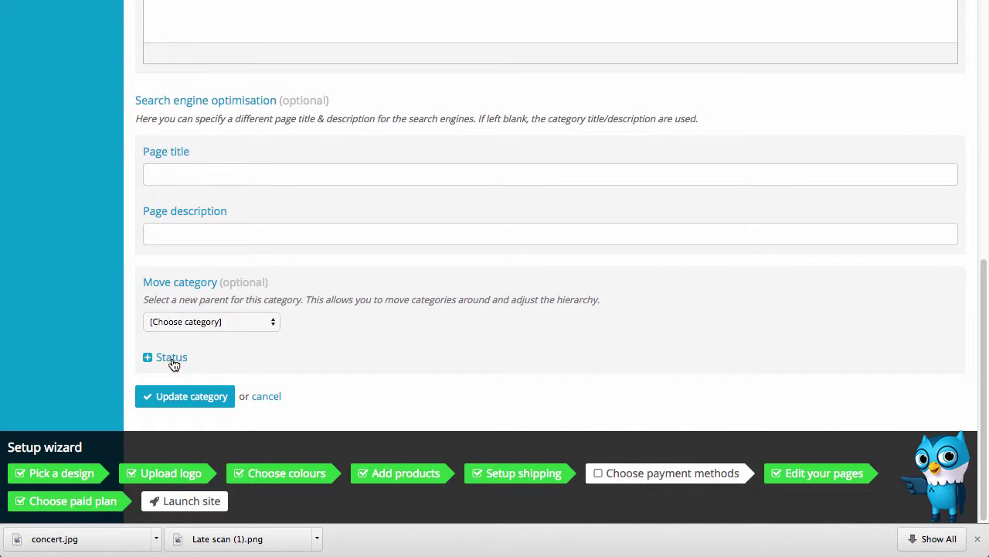
pyautogui.click(202, 402)
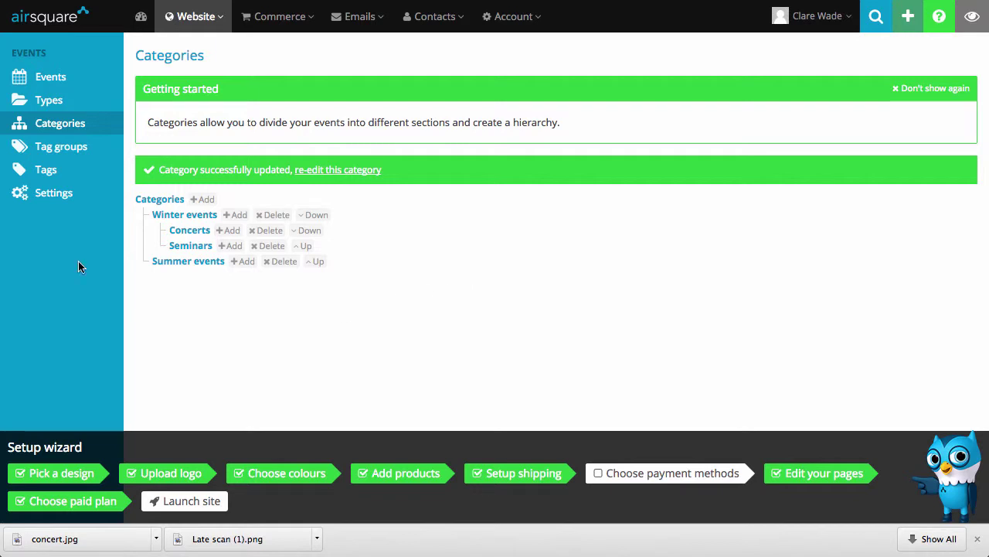
# Add an event tag group titled "Speakers"
pyautogui.click(57, 149)
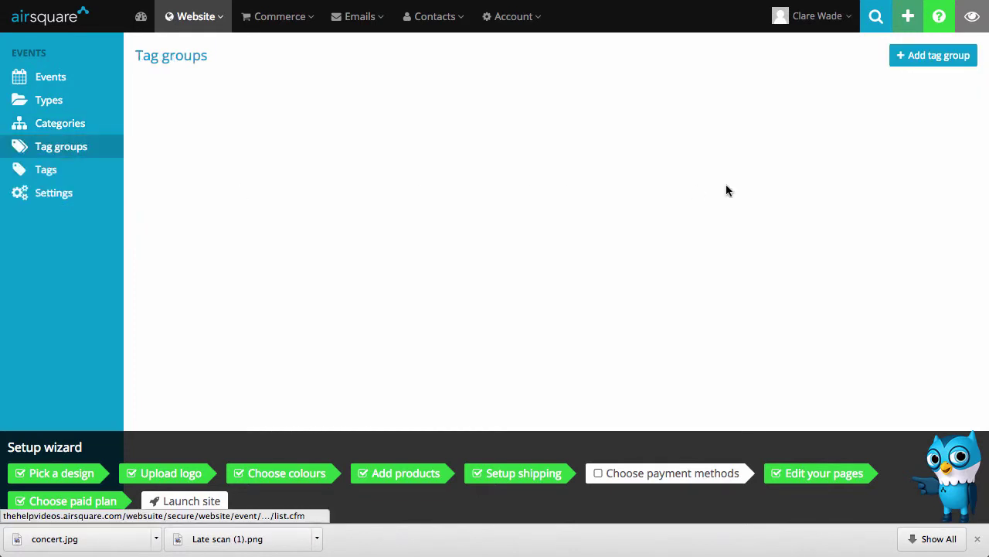
pyautogui.click(915, 54)
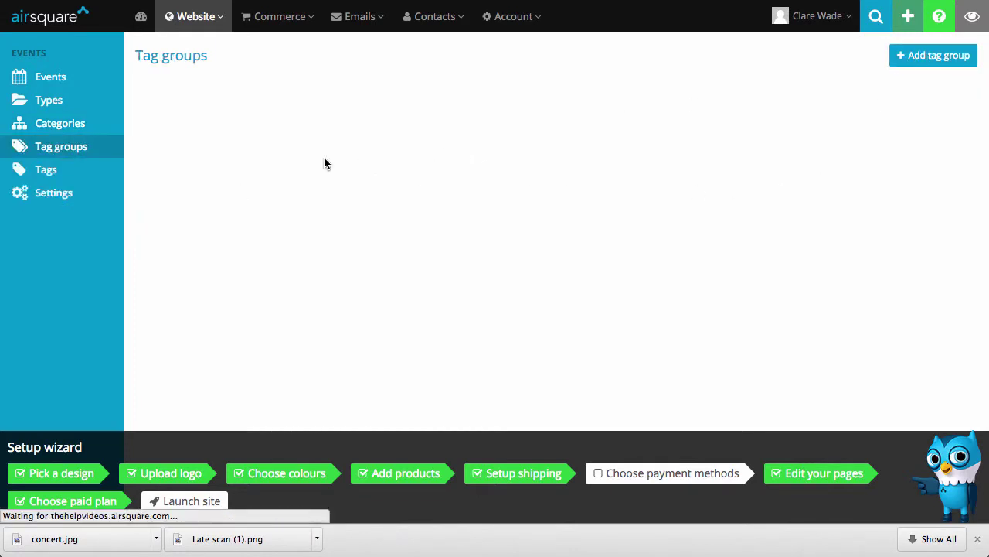
pyautogui.write('Sp')
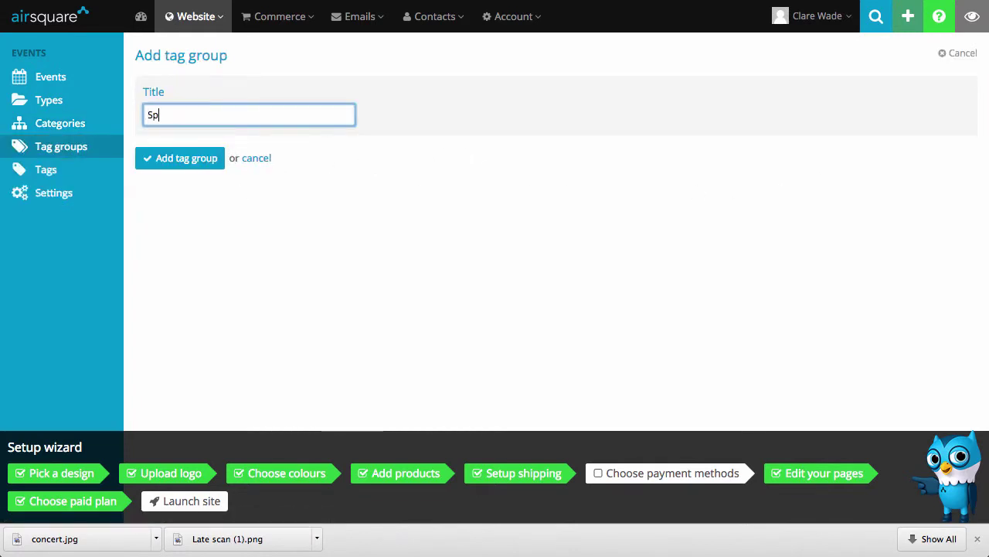
pyautogui.write('eakers')
pyautogui.click(208, 161)
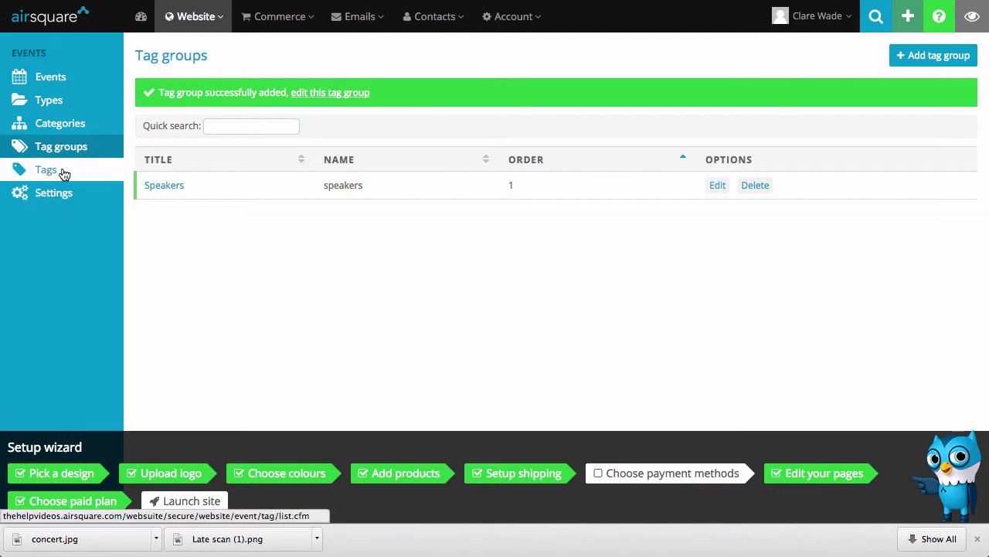
# Add an event tag titled with the speaker's full name and assign it to the Speakers group, leaving the description empty
pyautogui.click(64, 173)
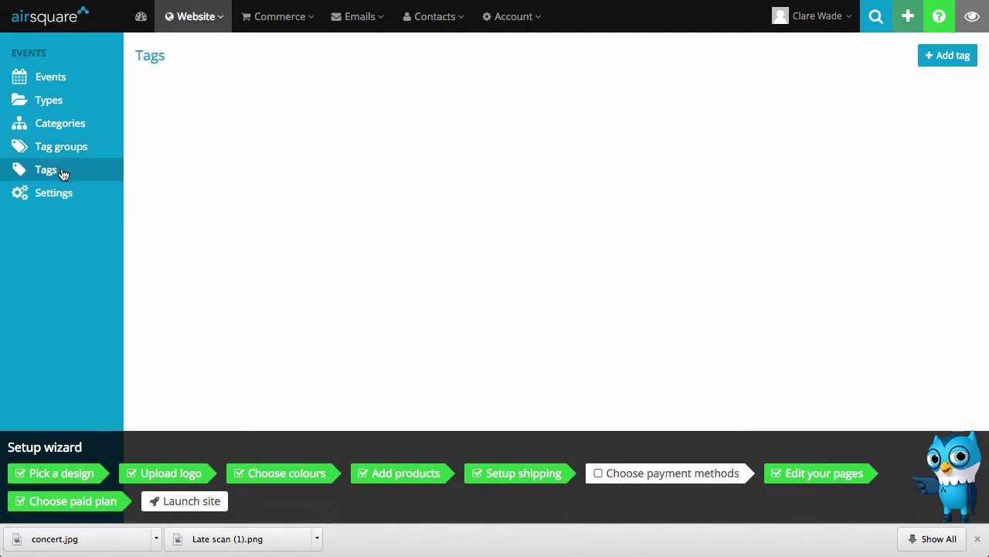
pyautogui.click(946, 55)
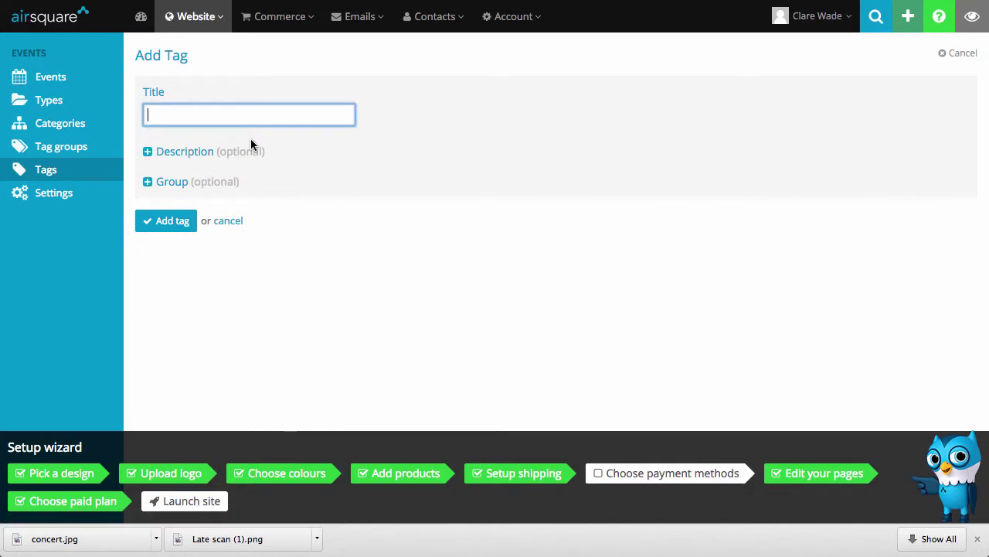
pyautogui.write('John Smith')
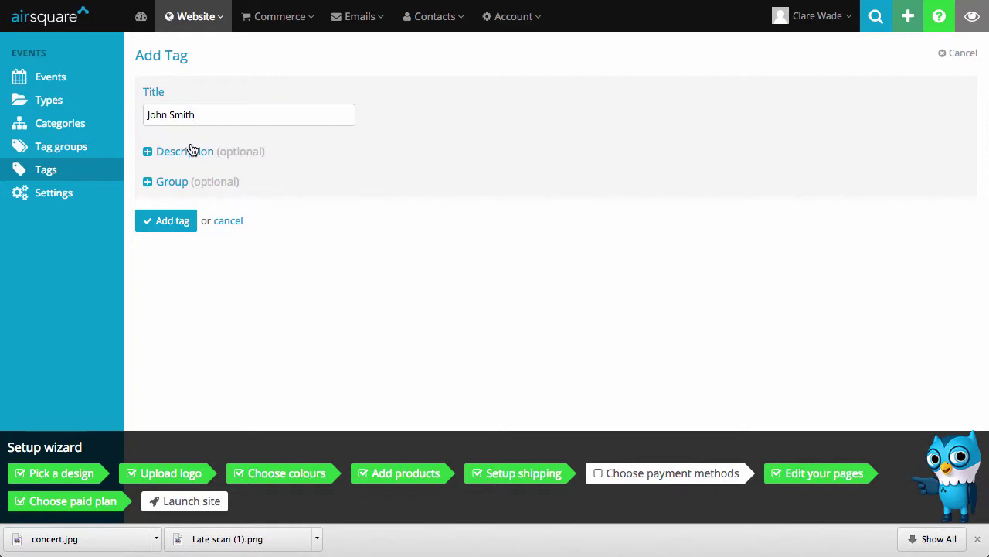
pyautogui.click(194, 150)
pyautogui.scroll(-5, 276, 309)
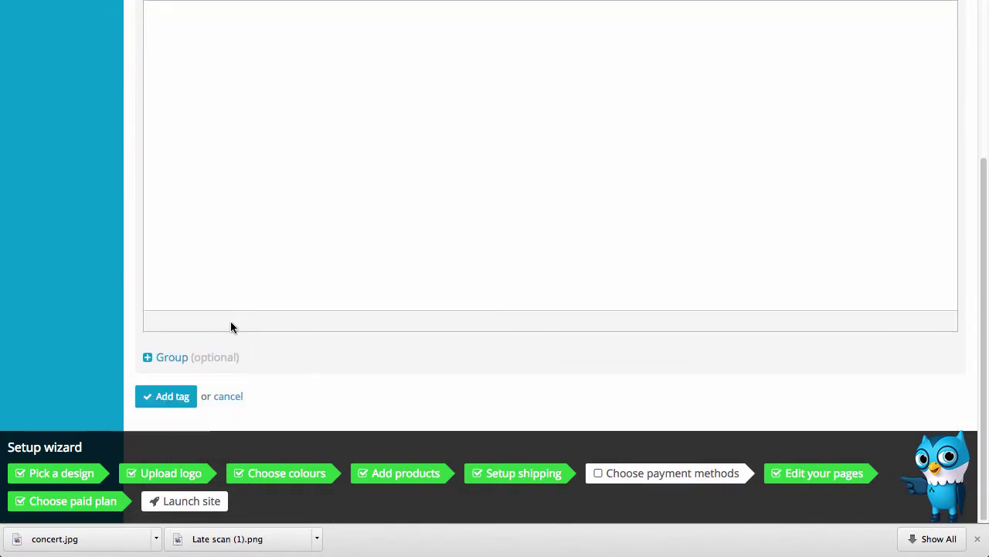
pyautogui.click(178, 356)
pyautogui.scroll(-1, 216, 331)
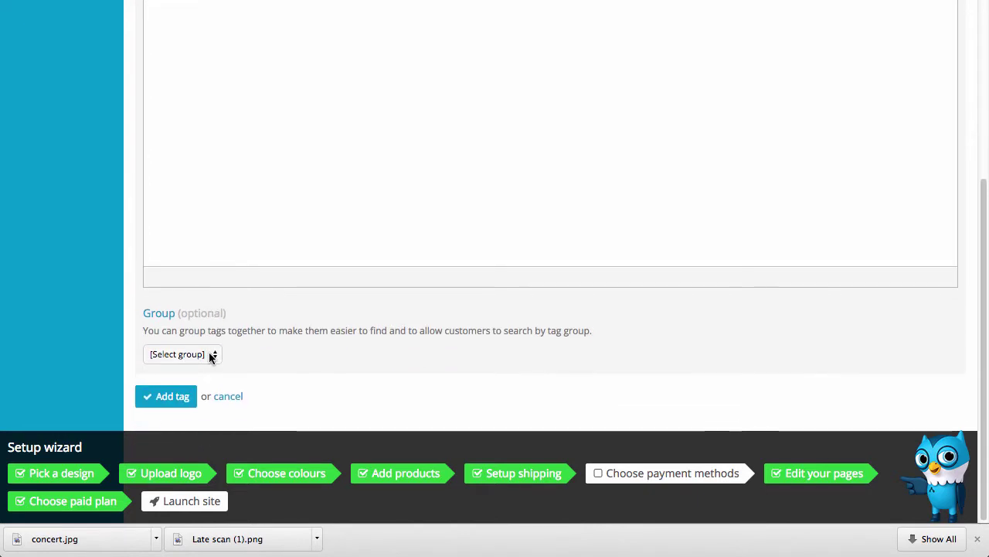
pyautogui.click(209, 355)
pyautogui.click(207, 365)
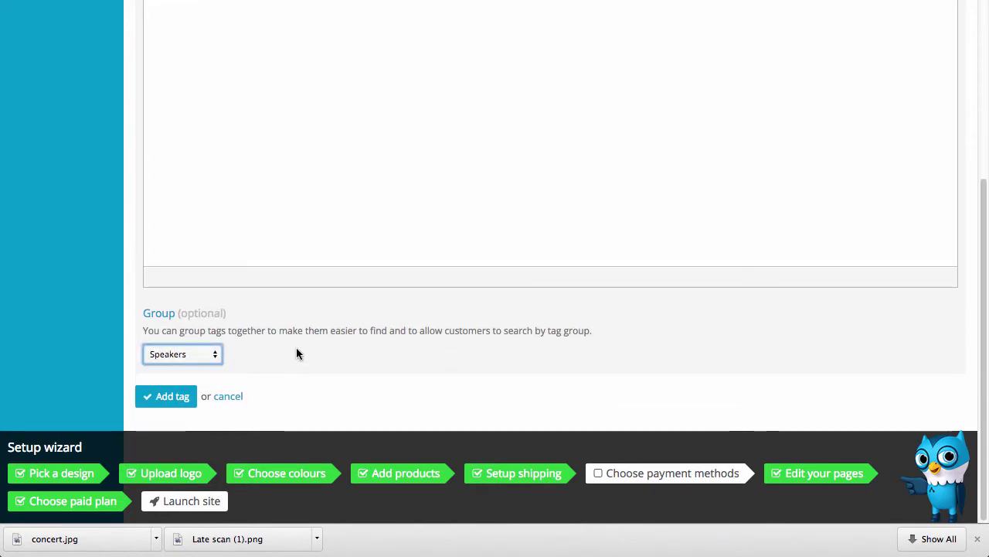
pyautogui.click(179, 397)
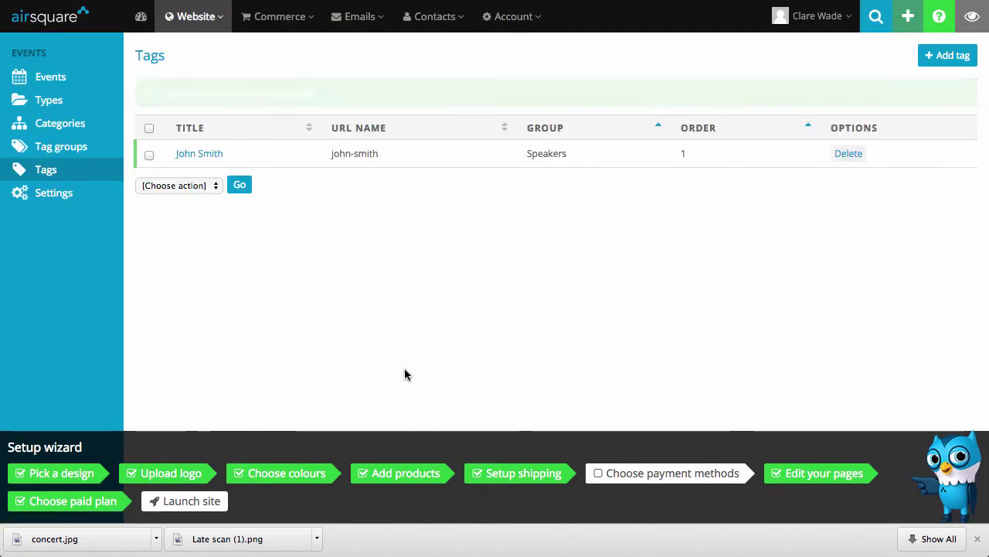